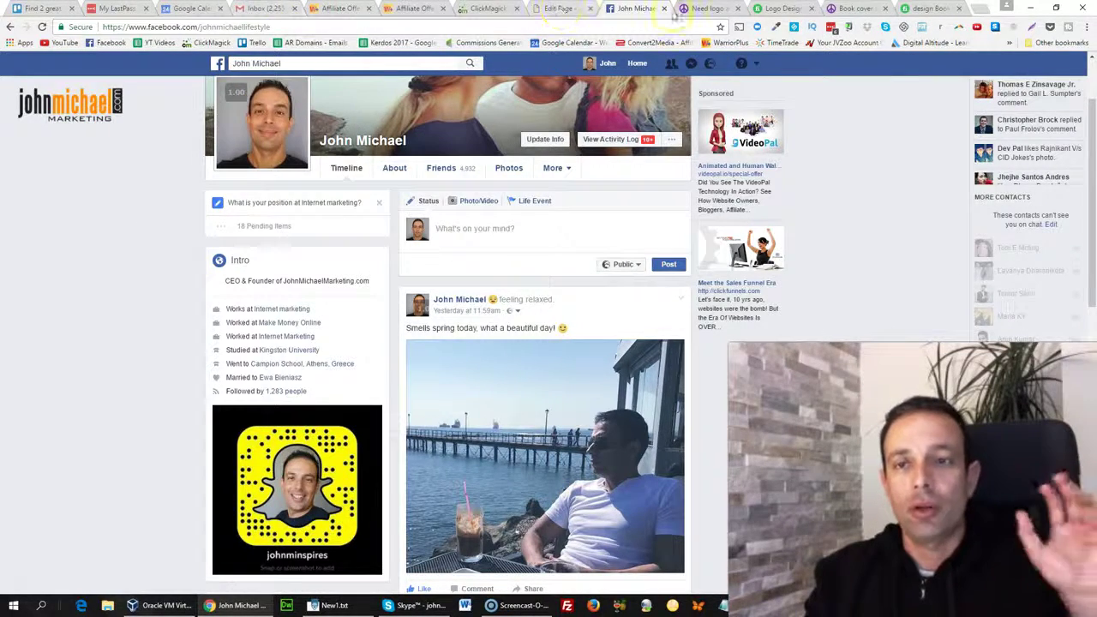
Switch from the Facebook profile to the $100 Austin band logo request on Craigslist
click(712, 8)
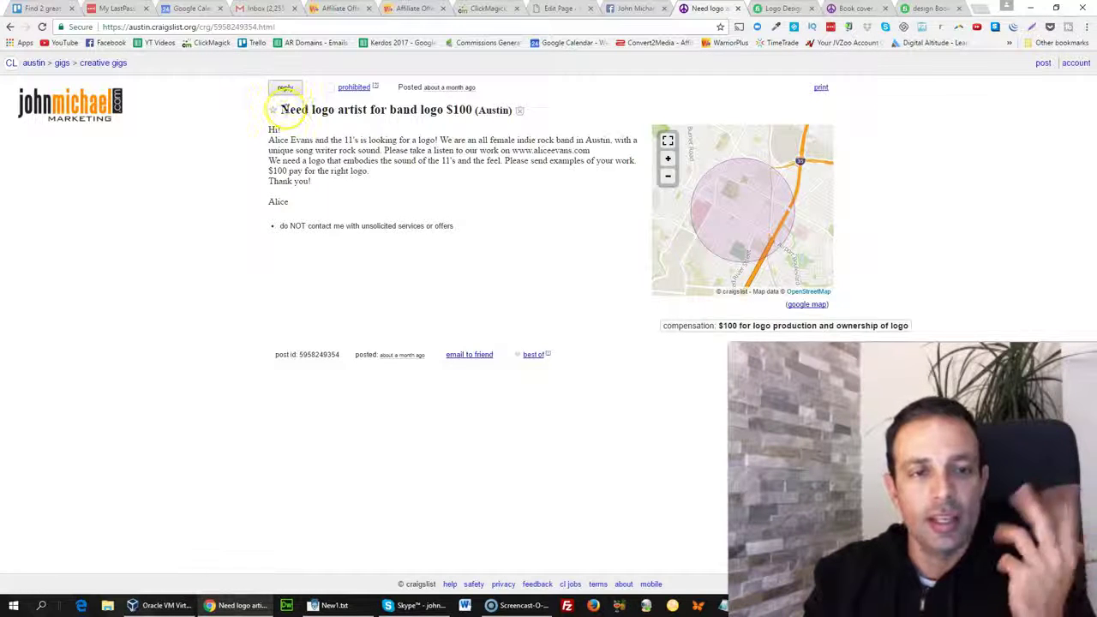
drag(283, 109, 424, 120)
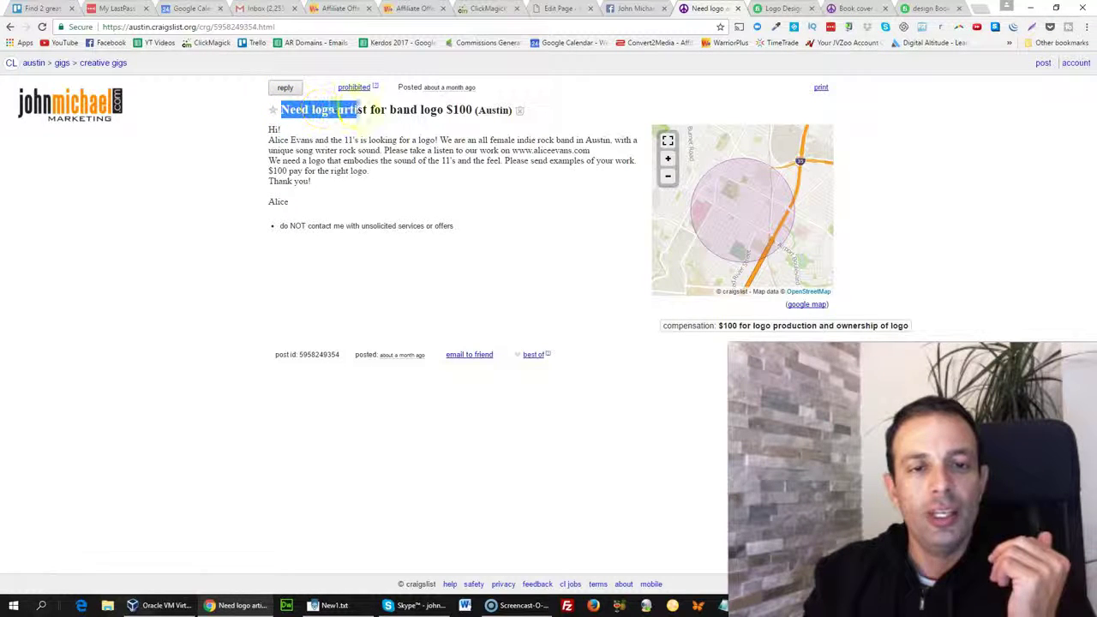
click(426, 124)
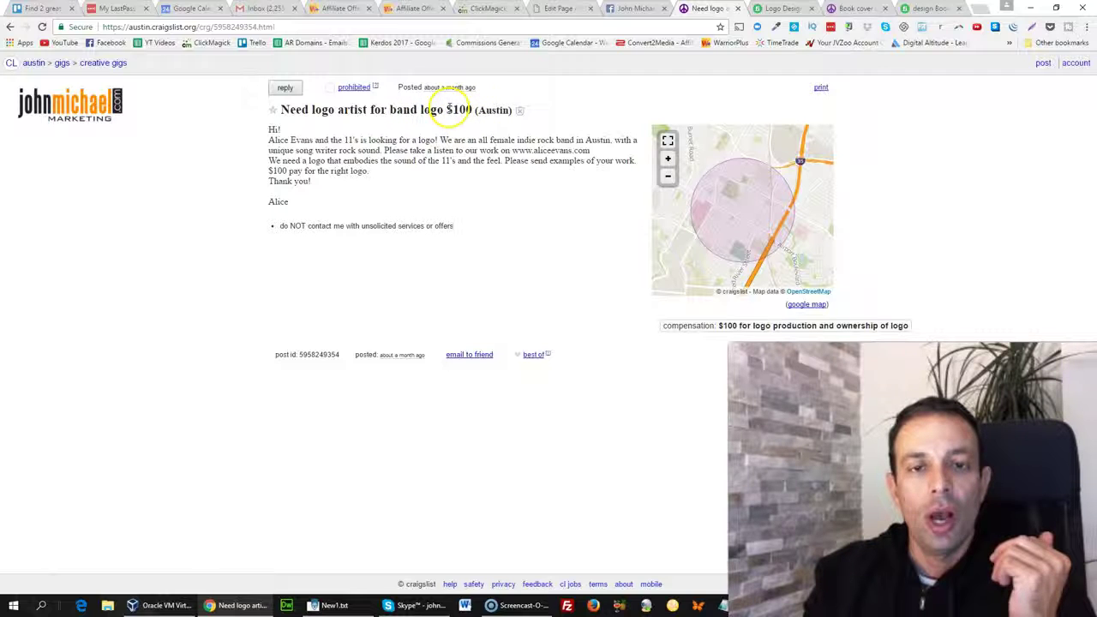
click(465, 104)
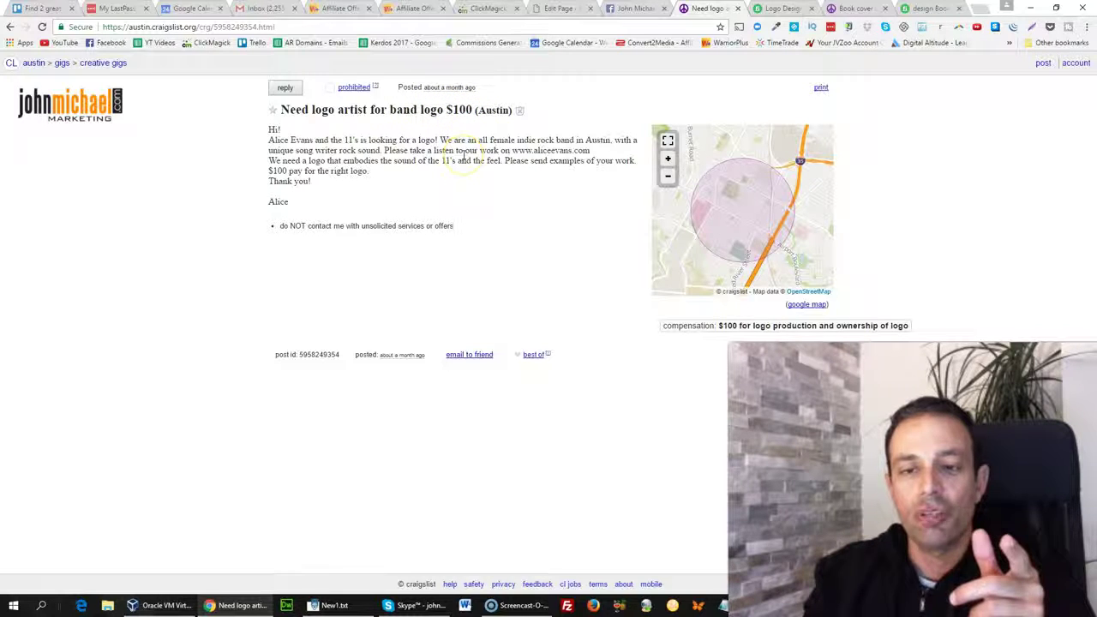
click(778, 10)
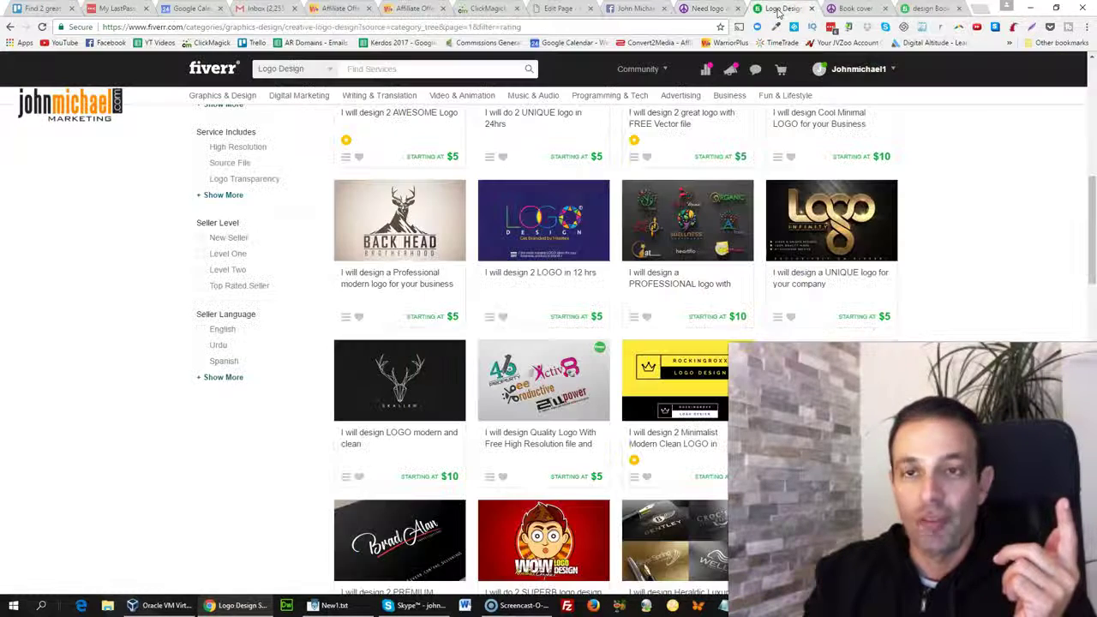
mouse_move(543, 249)
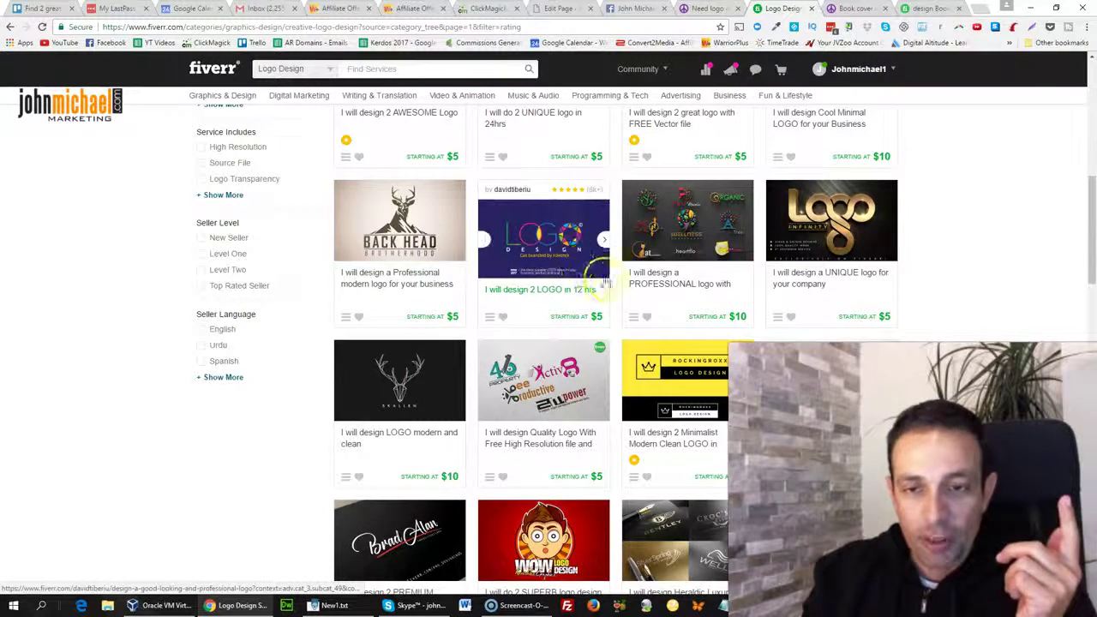
scroll(610, 289, down, 3)
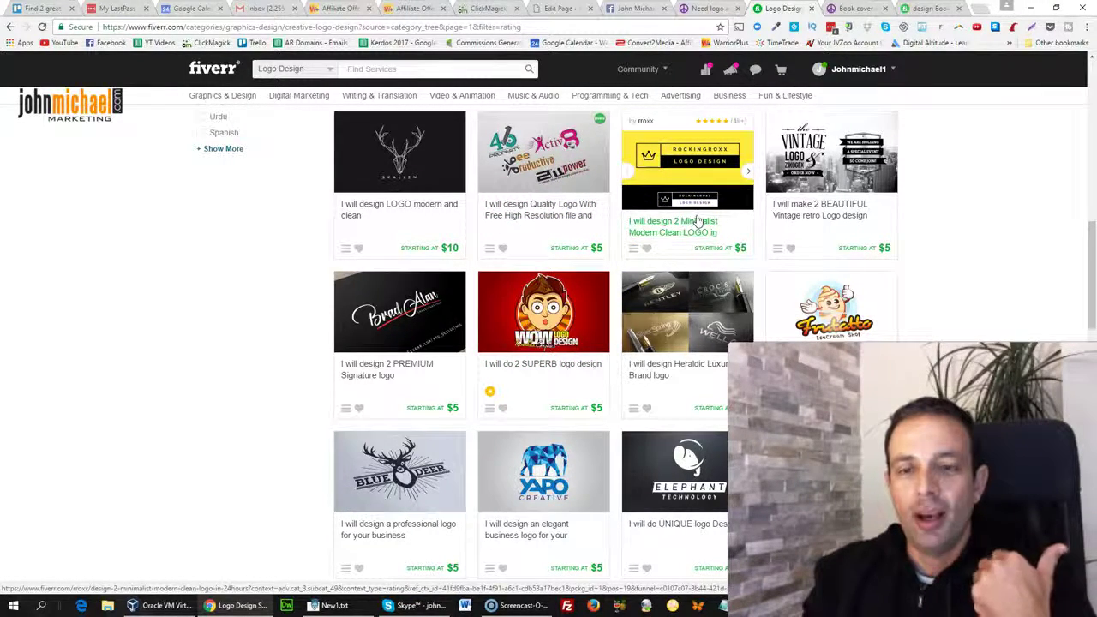
click(705, 9)
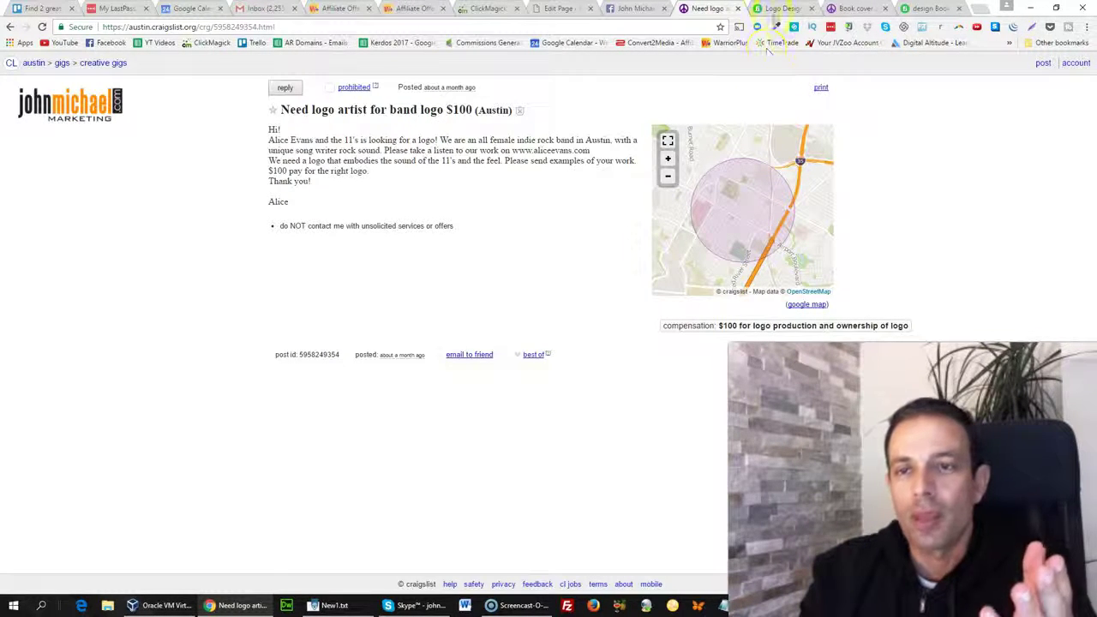
Open the $2000 Chattanooga book cover request on Craigslist and highlight its compensation
click(778, 8)
click(852, 9)
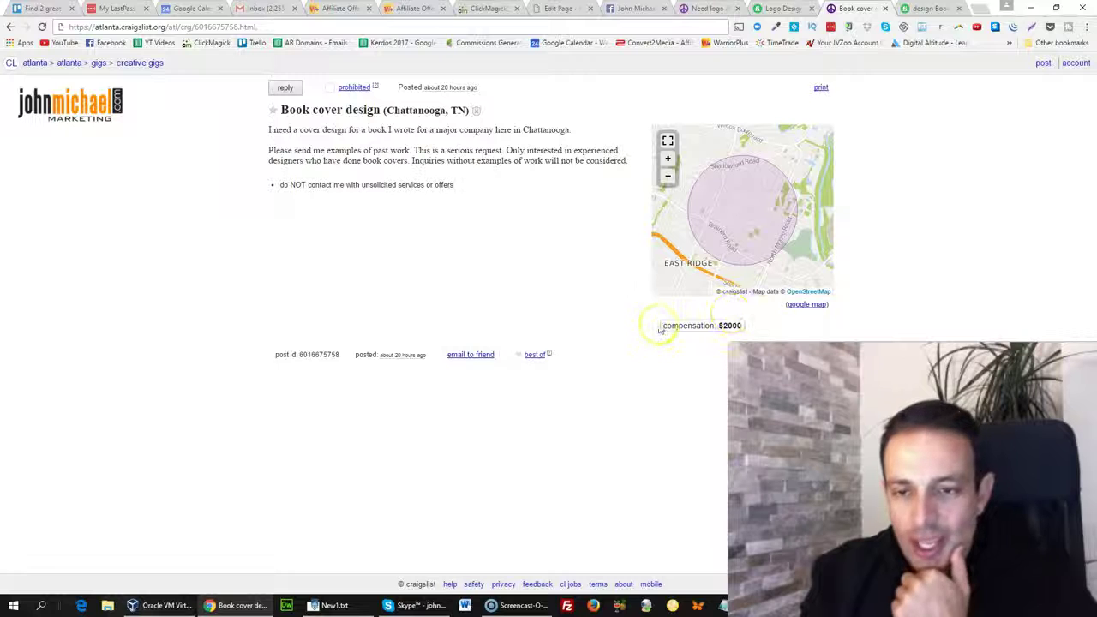
drag(660, 330, 740, 328)
click(729, 327)
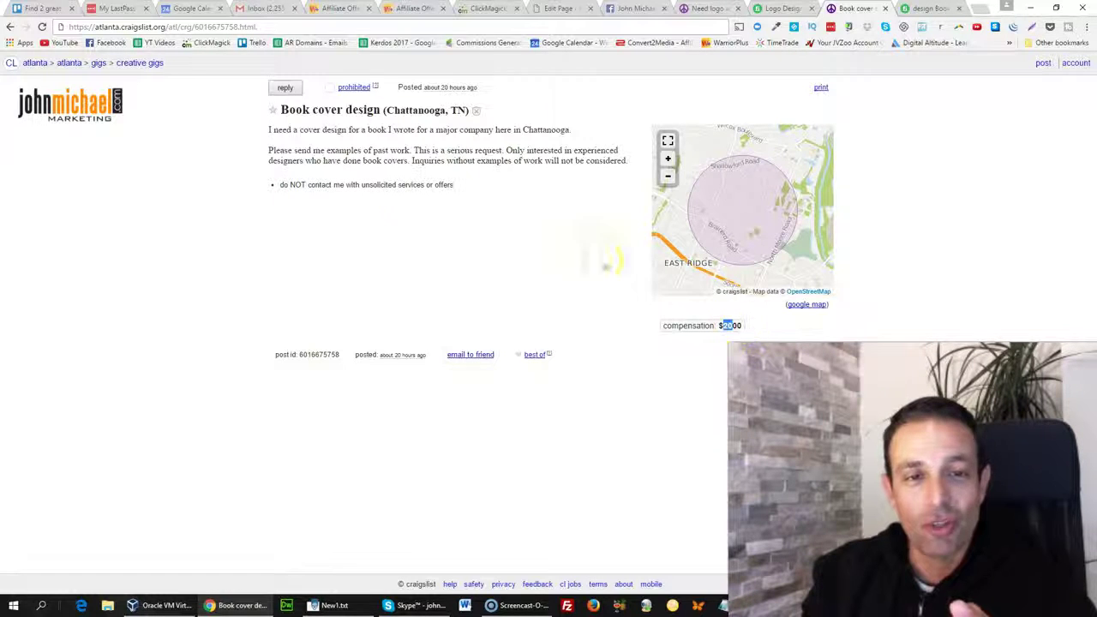
Highlight the book cover description, then switch to the €4.73 Fiverr book cover gig
drag(281, 129, 440, 137)
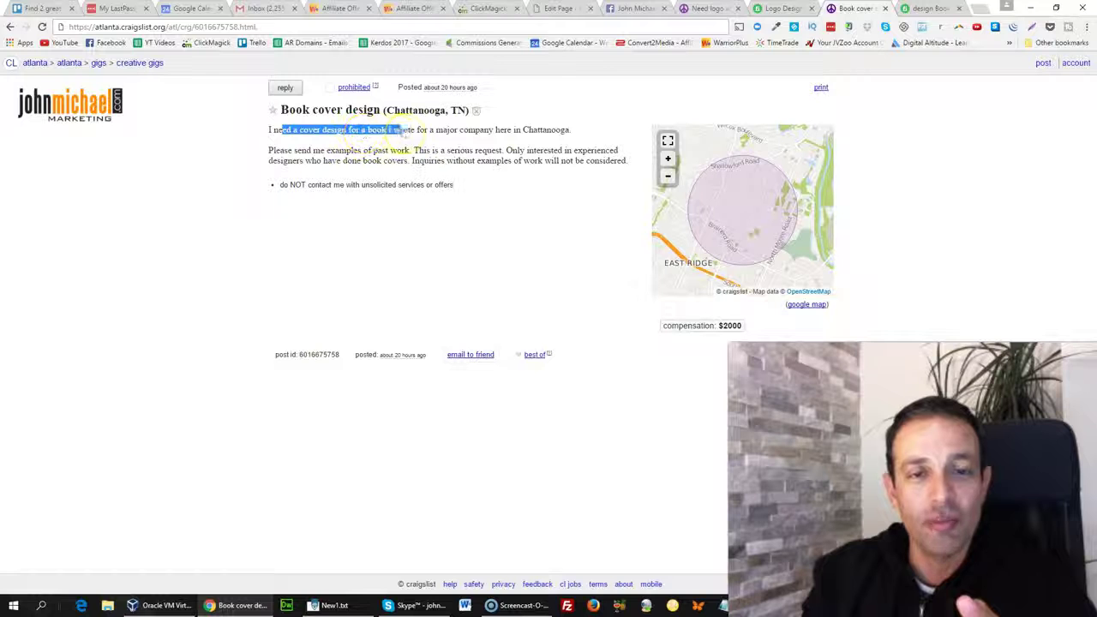
click(463, 133)
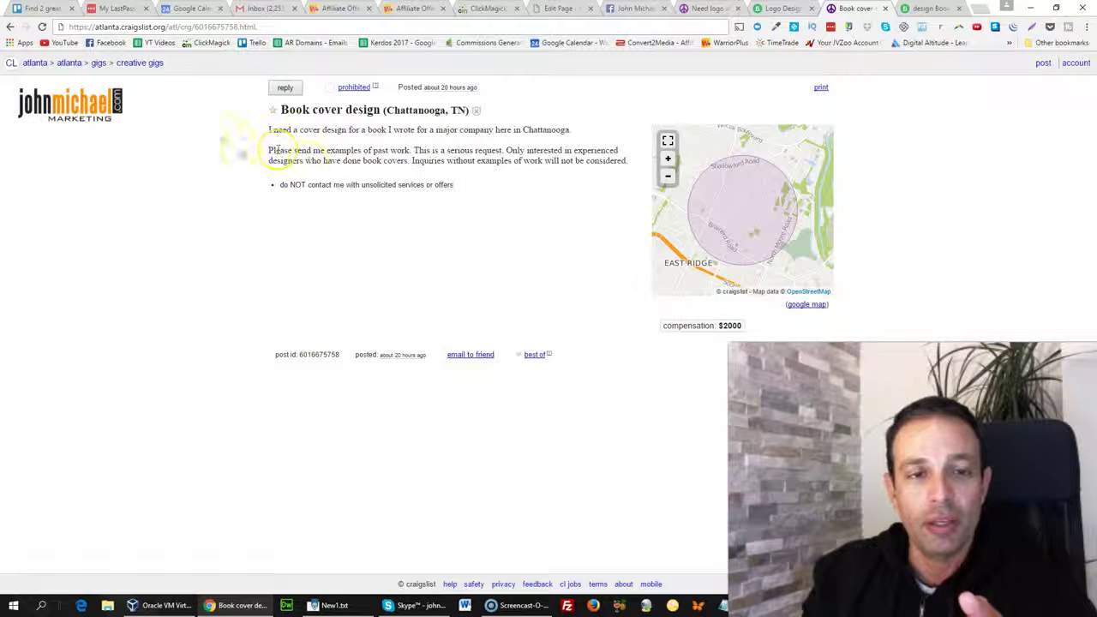
click(930, 9)
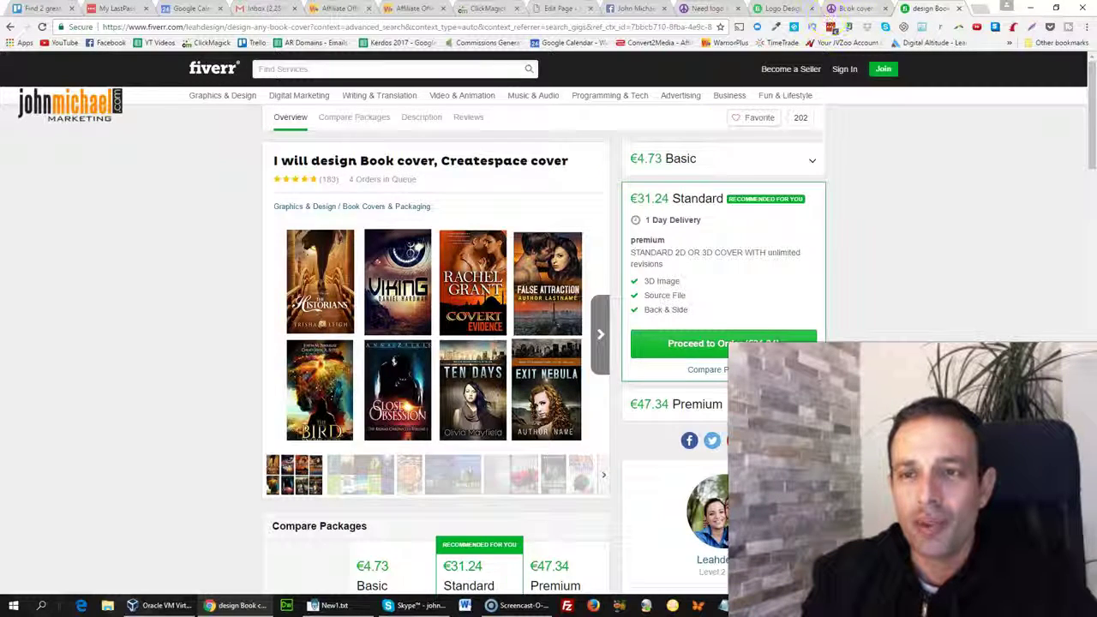
Return from the Fiverr gig to the $2000 Chattanooga book cover request on Craigslist
click(852, 9)
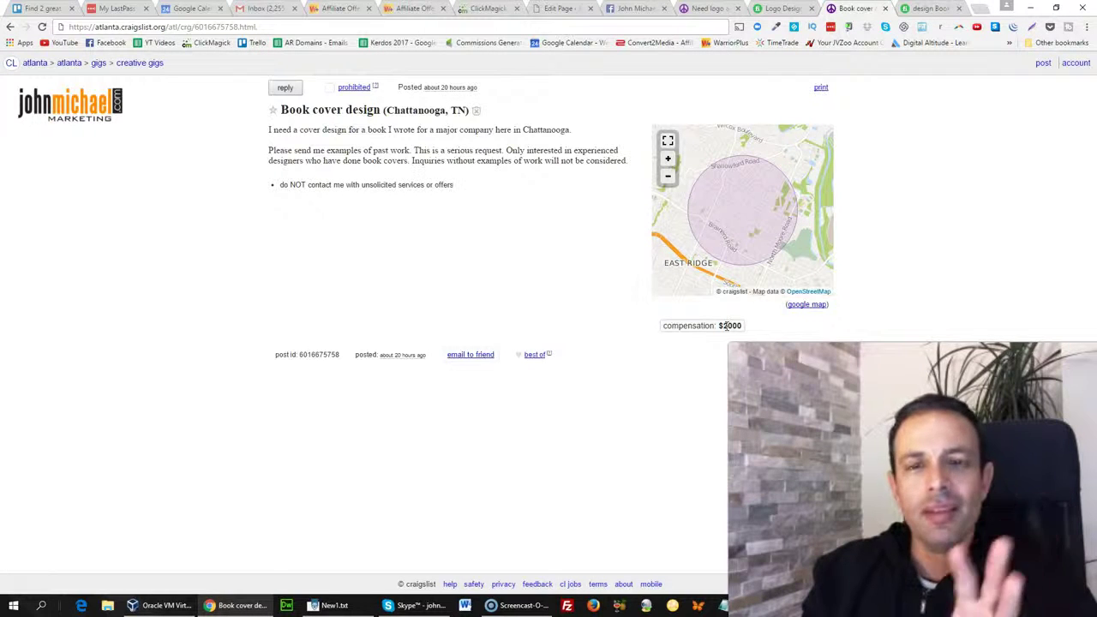
click(477, 246)
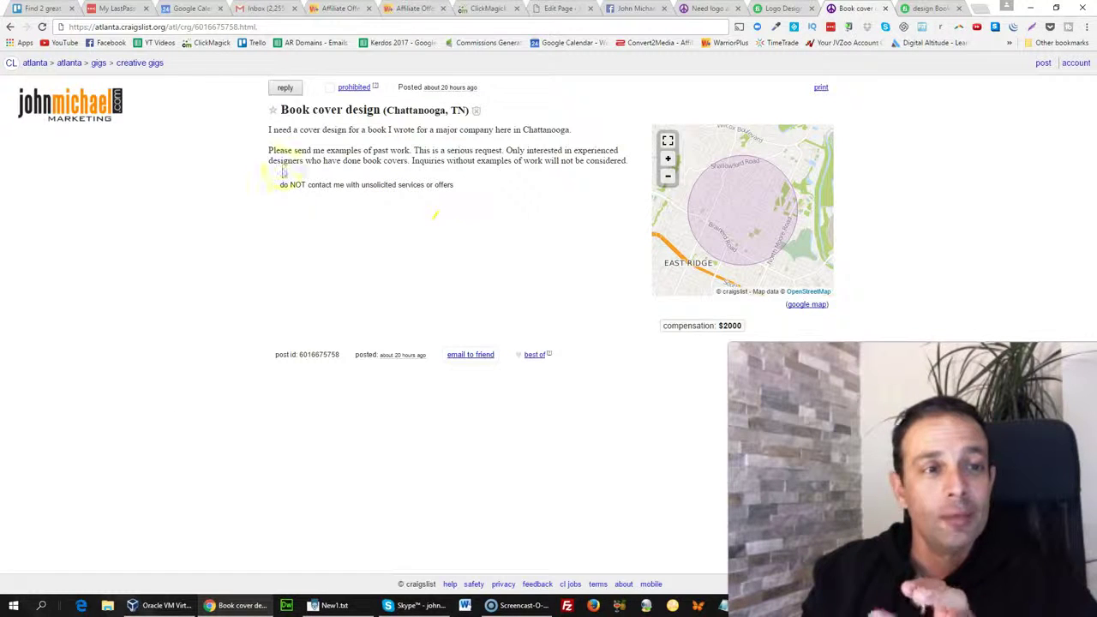
Bring the Arbitrage Underdog window forward from the taskbar
click(11, 65)
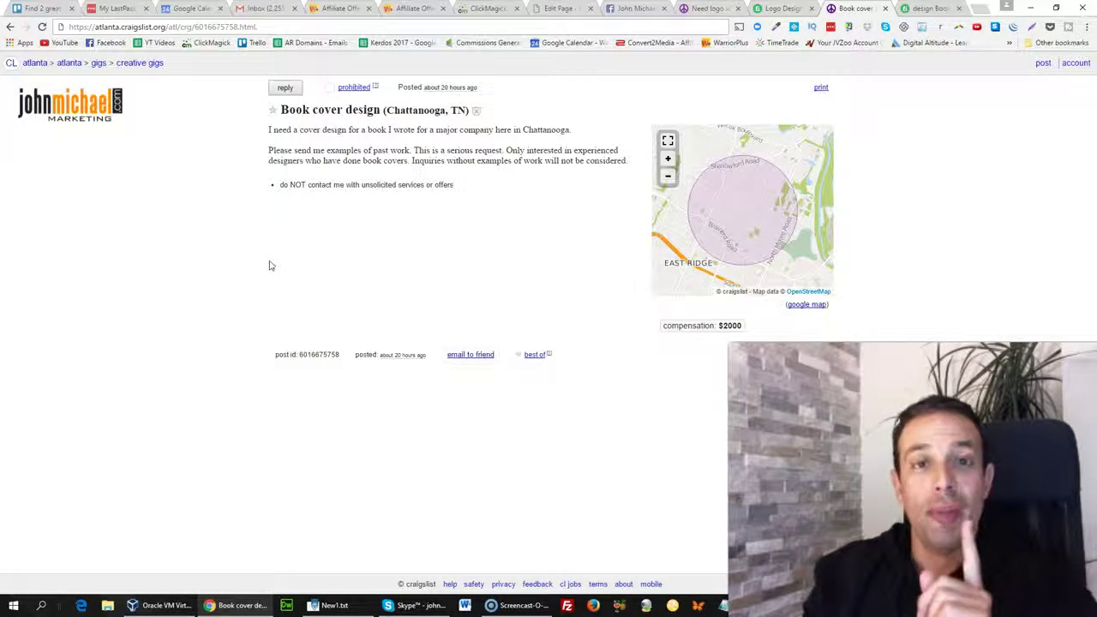
click(720, 605)
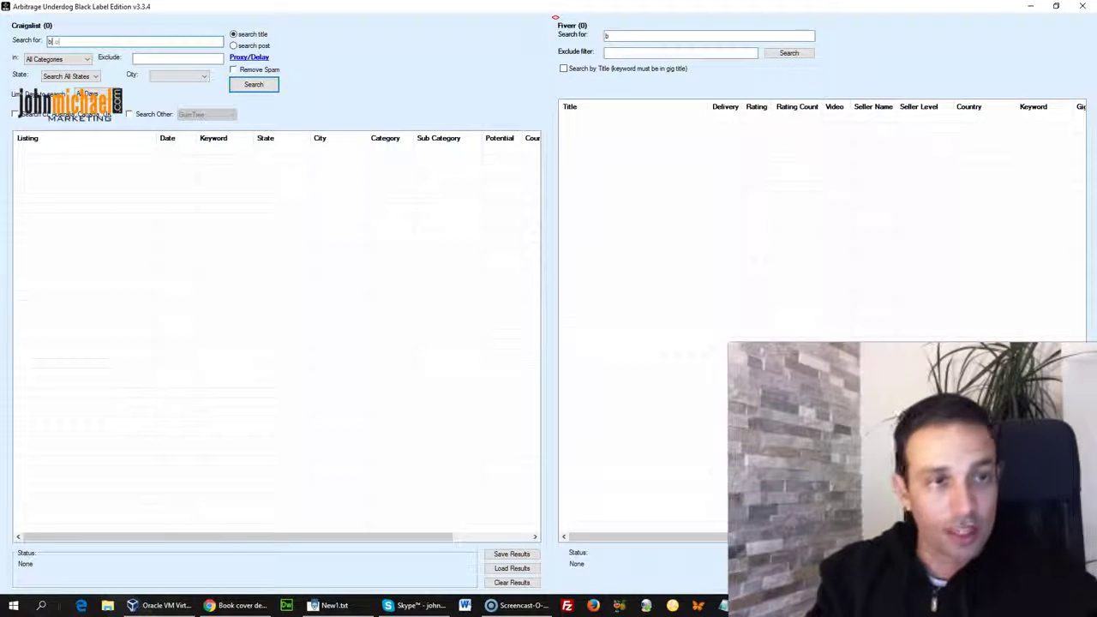
Search Craigslist for 'book cover' in California and open the $200 Book Cover Illustrator listing
text(ook cover)
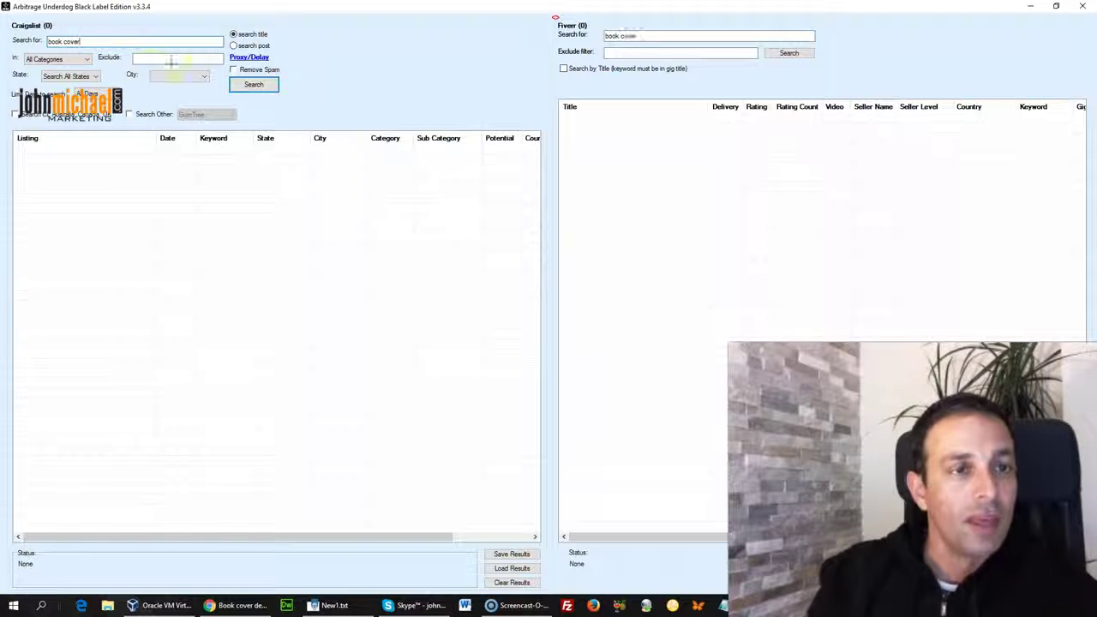
click(93, 77)
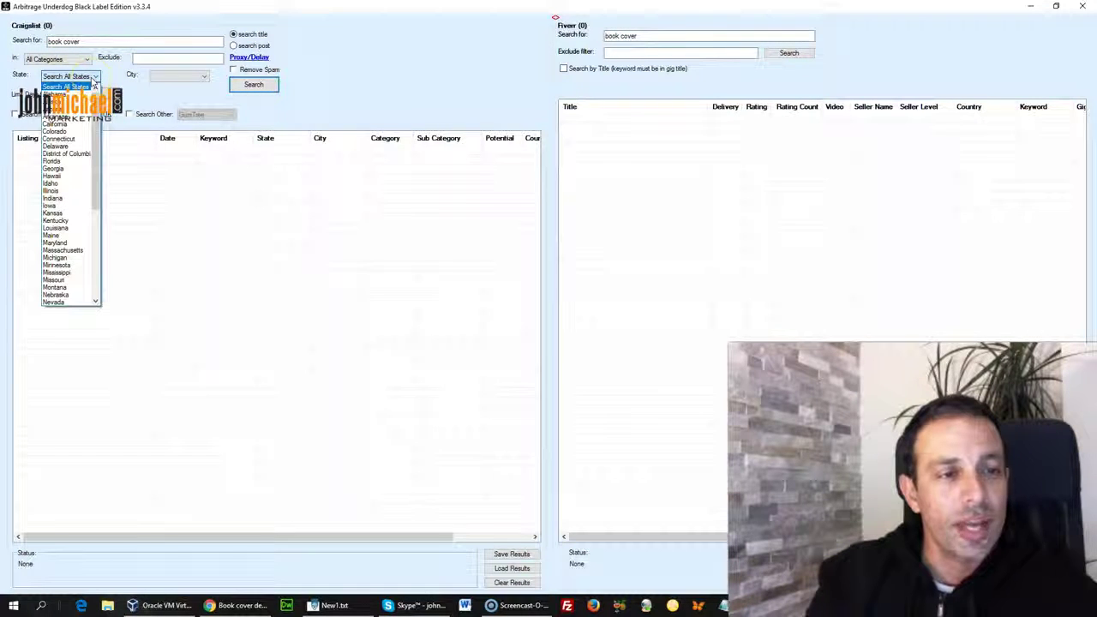
click(70, 127)
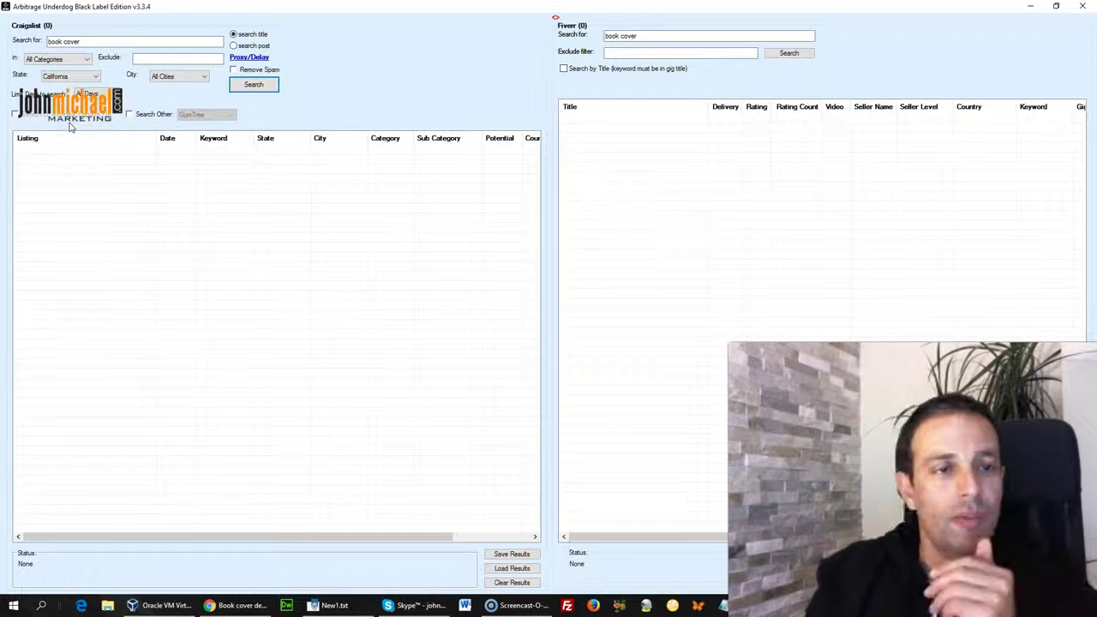
click(271, 84)
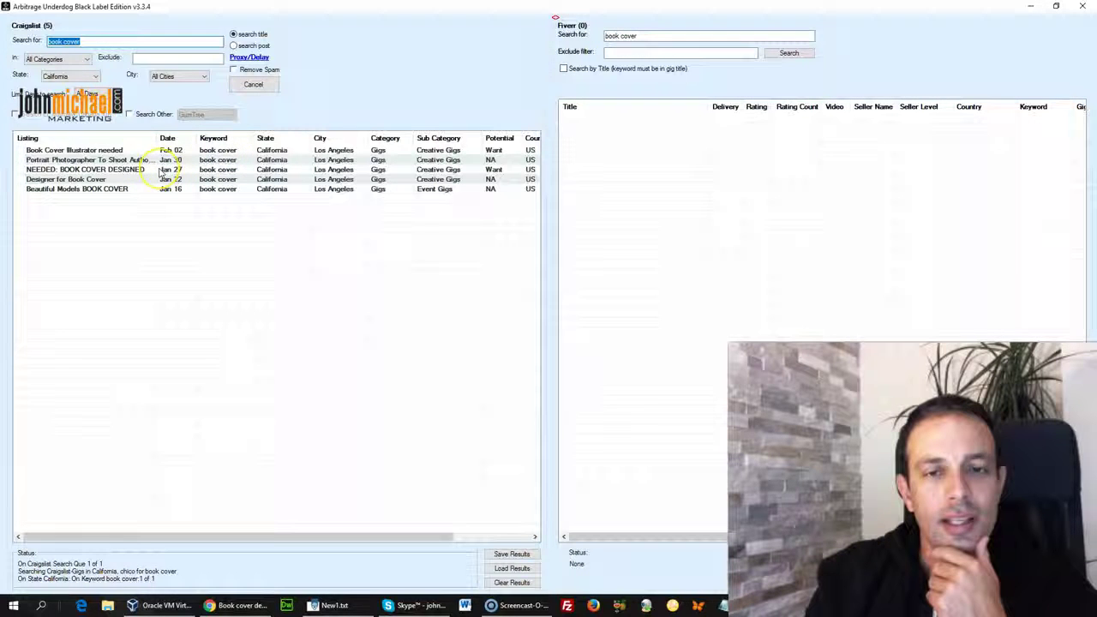
double_click(78, 153)
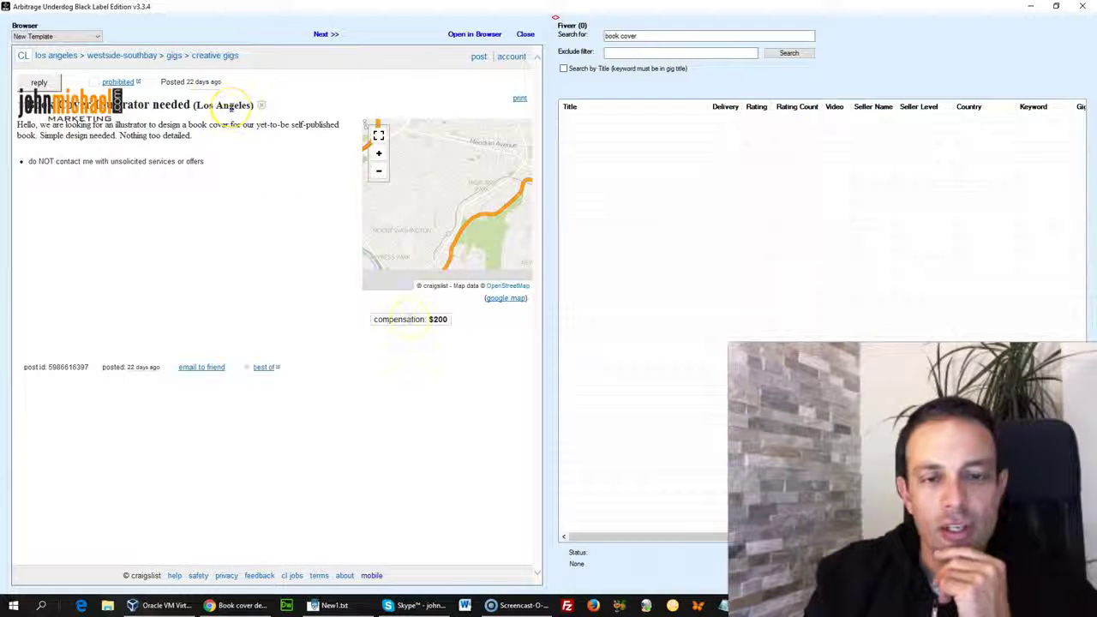
Set the Fiverr search keyword to 'book cover' and start the Fiverr search
drag(374, 318, 447, 320)
click(673, 39)
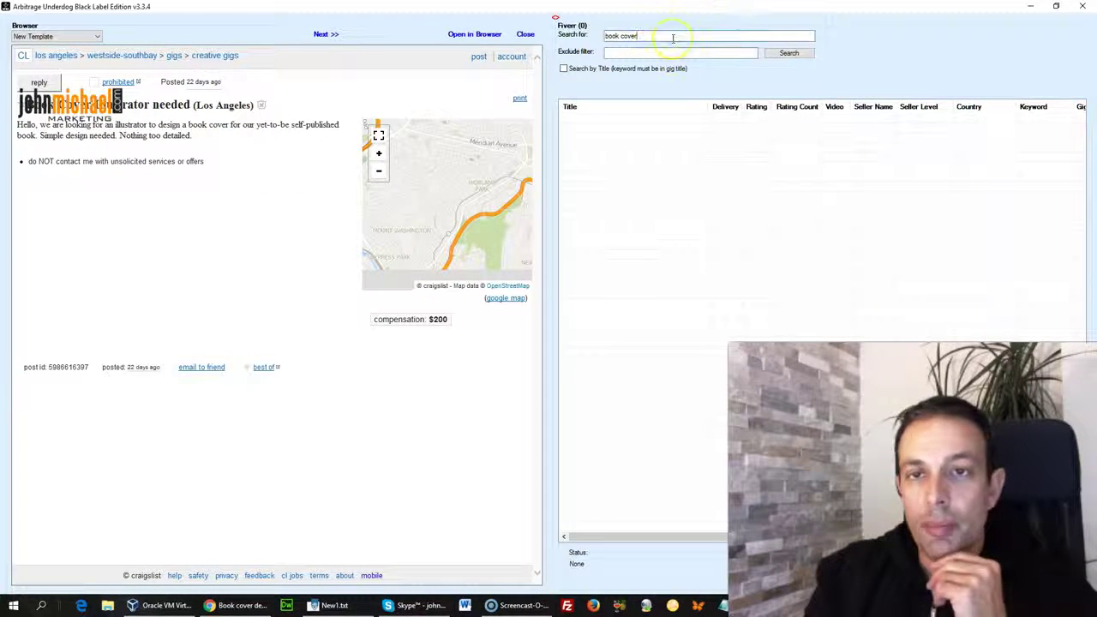
key(Return)
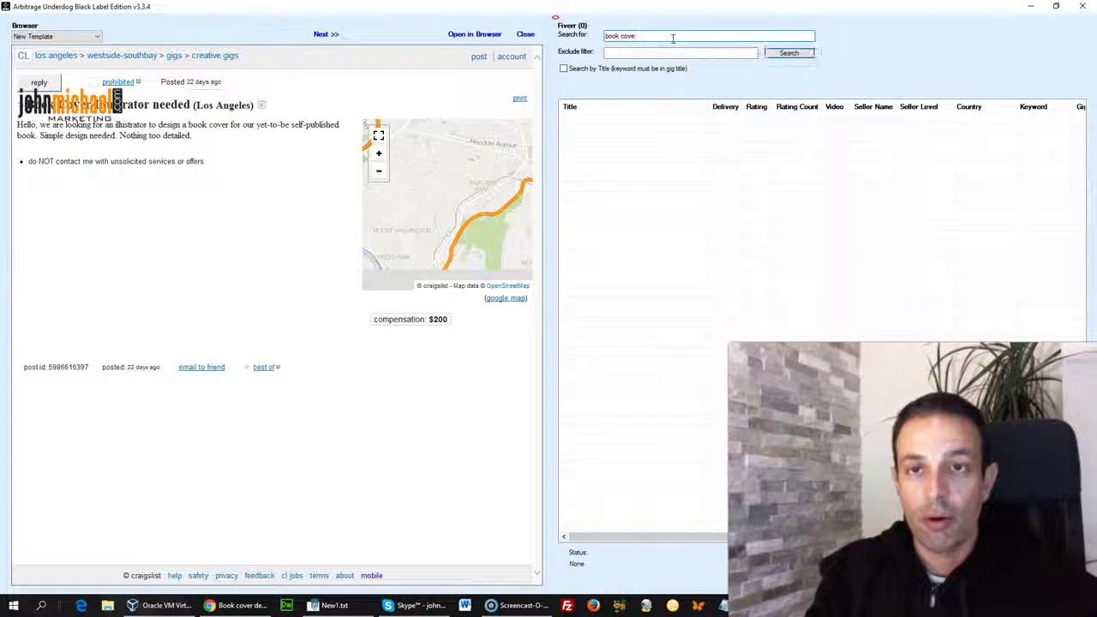
key(BackSpace)
click(788, 54)
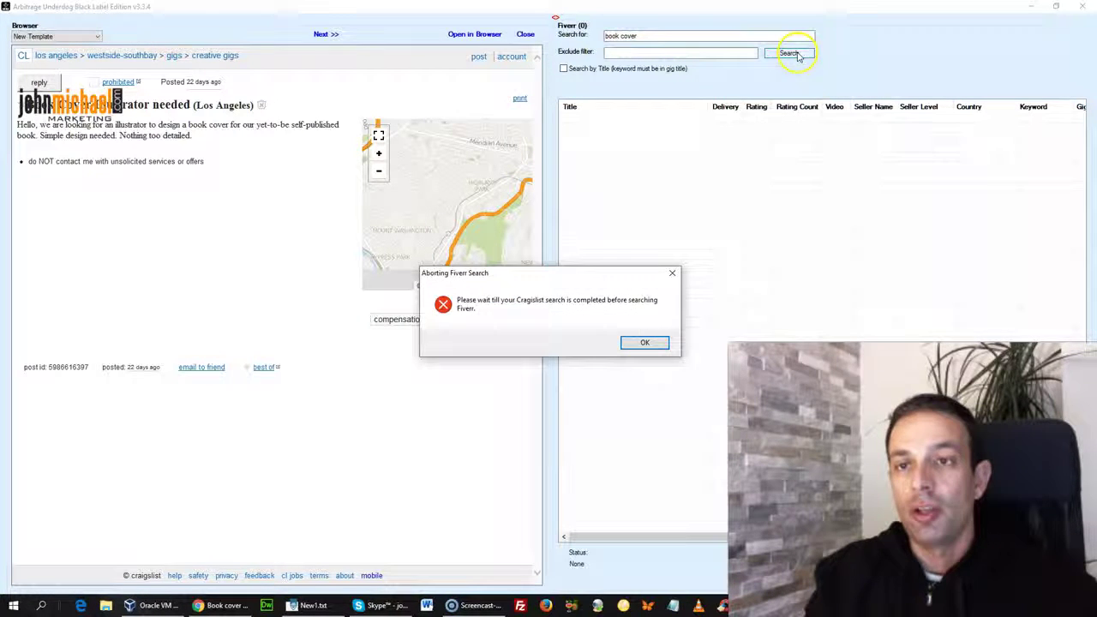
Dismiss the warning, stop the Craigslist search, and reopen the Book Cover Illustrator needed post
click(641, 343)
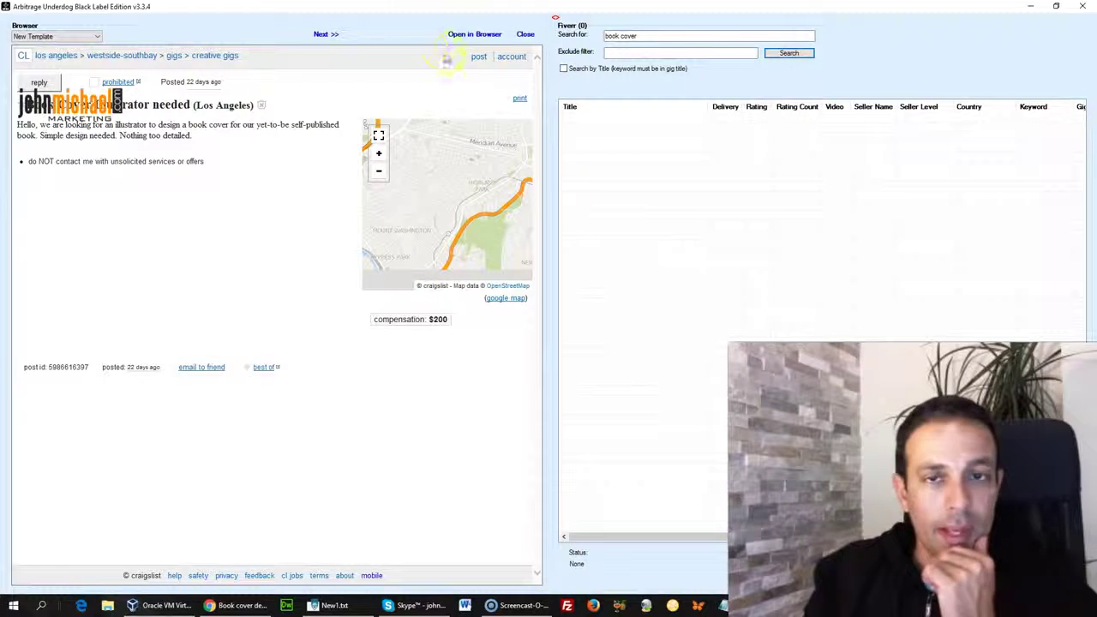
click(511, 36)
click(256, 84)
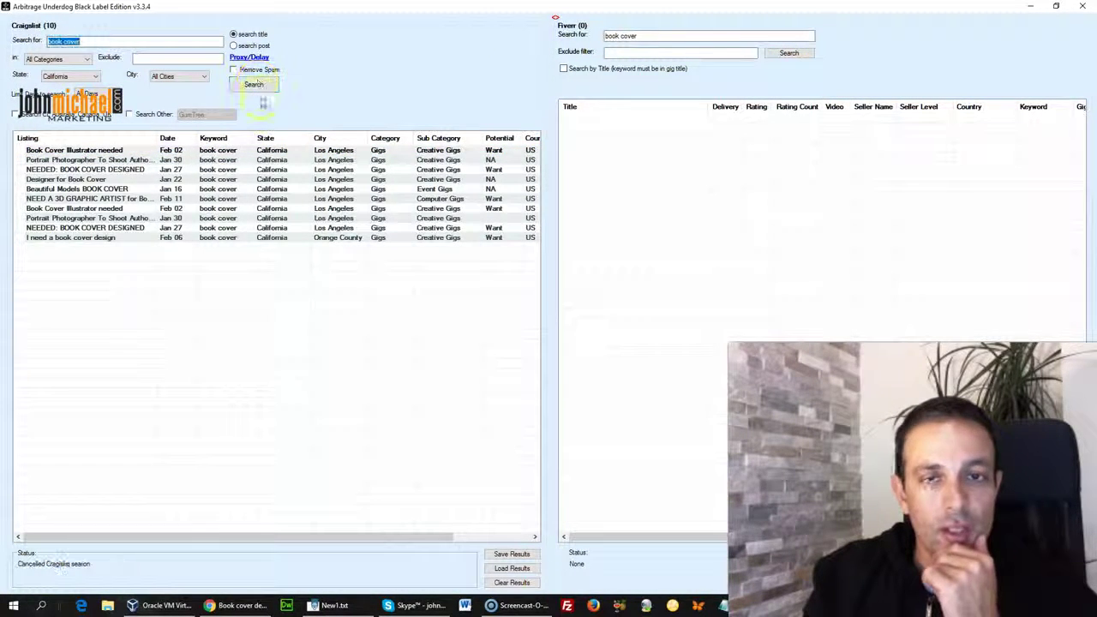
double_click(219, 151)
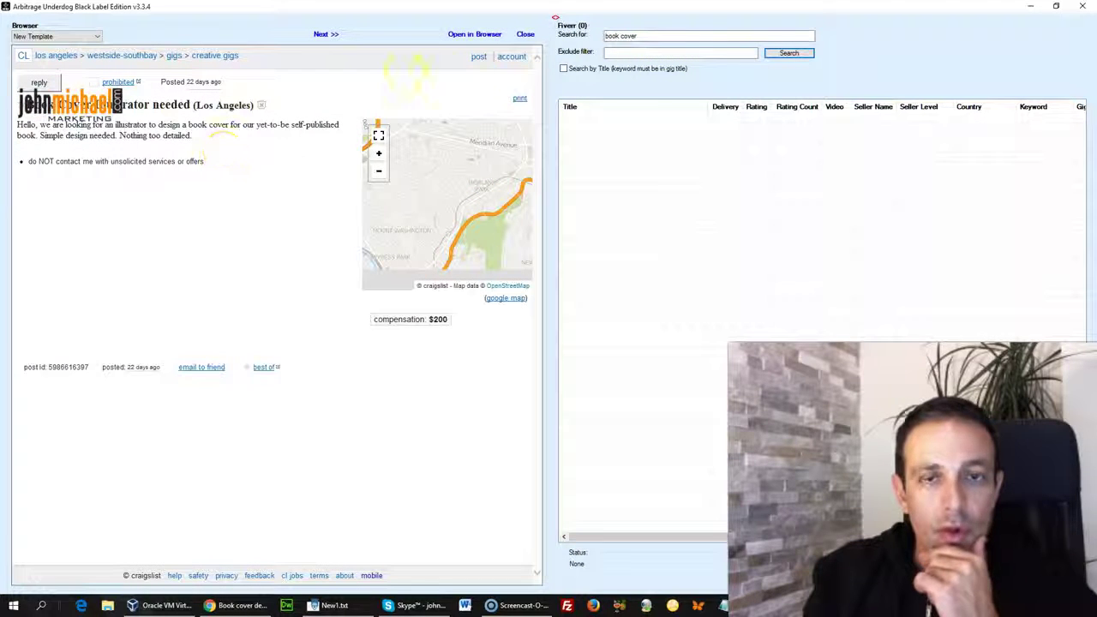
Search Fiverr for book cover gigs and open the 'Design A Professional Book Cover' gig
click(788, 52)
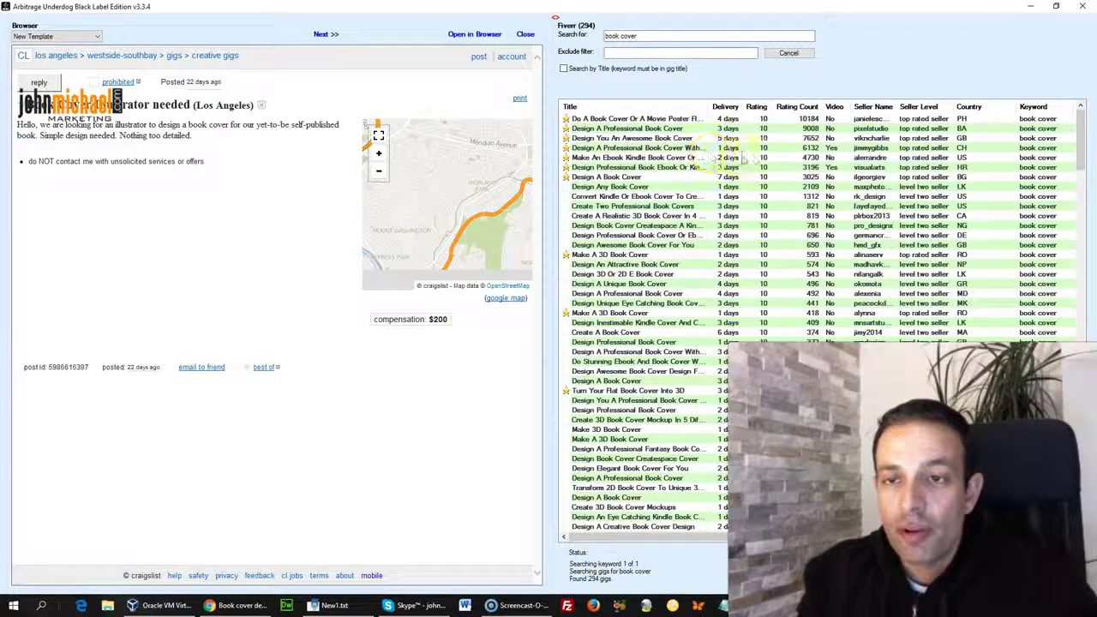
double_click(655, 151)
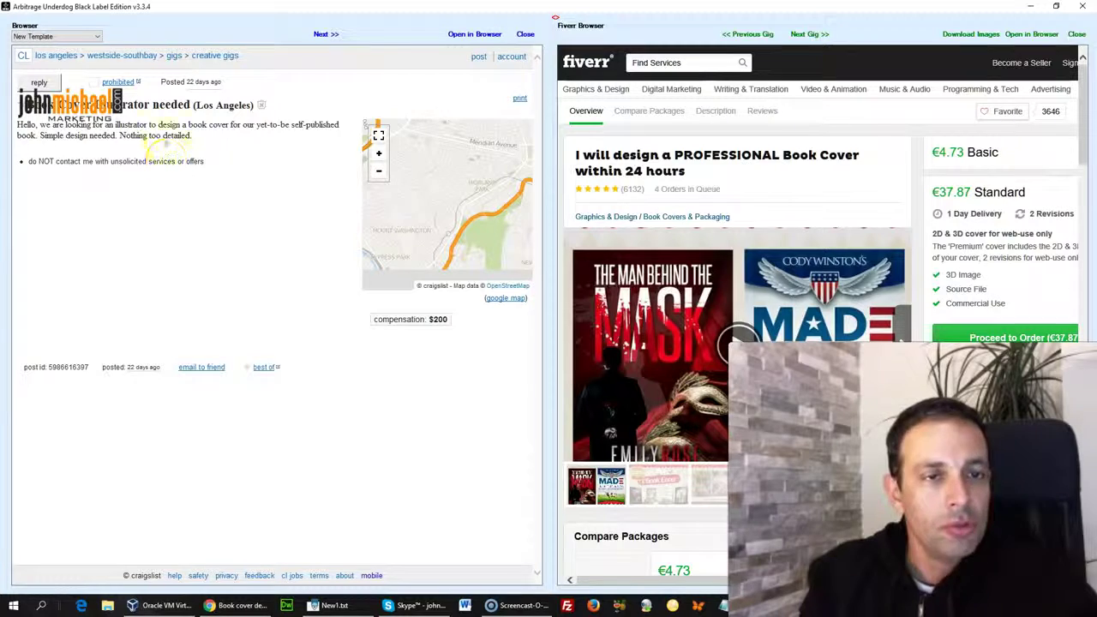
scroll(737, 296, down, 4)
scroll(737, 295, up, 2)
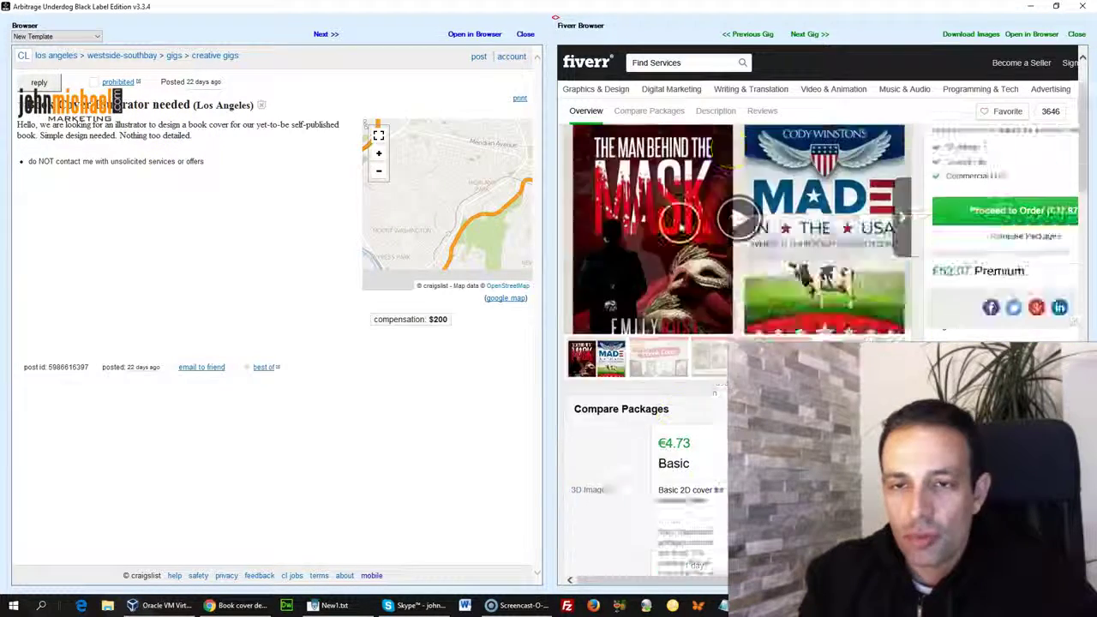
scroll(737, 296, up, 2)
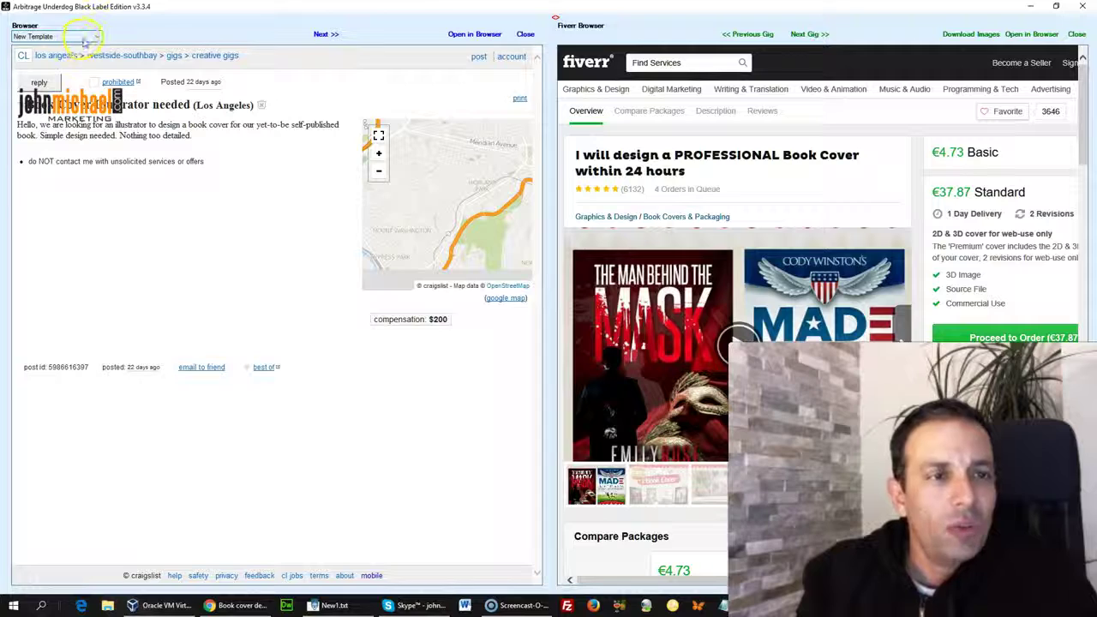
Close the post and set the Craigslist State option to Search All States
click(519, 36)
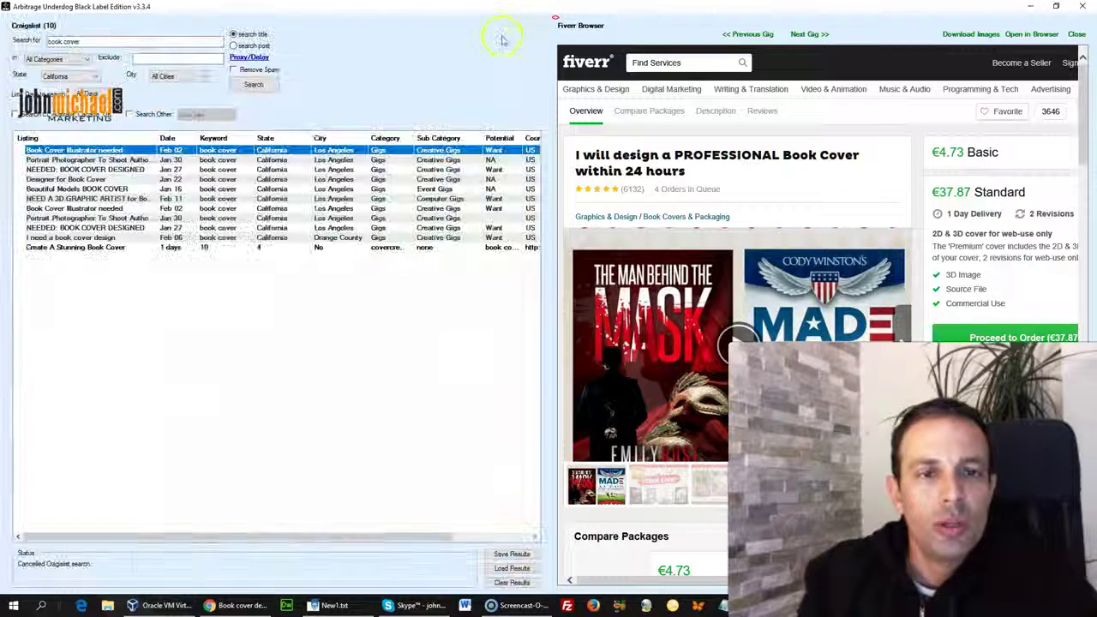
click(215, 42)
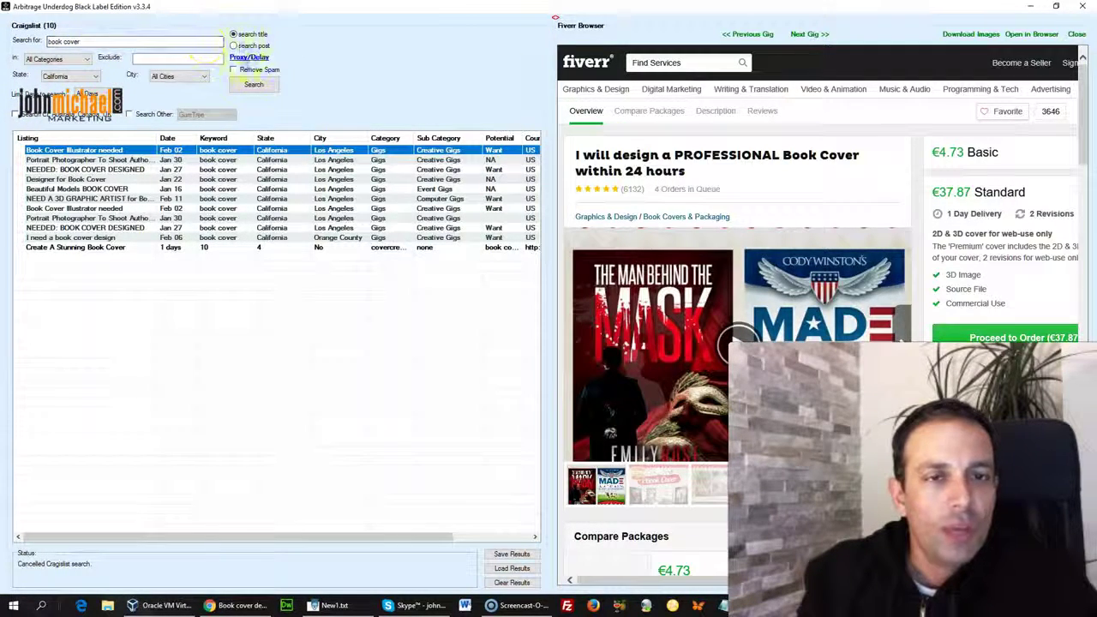
click(73, 77)
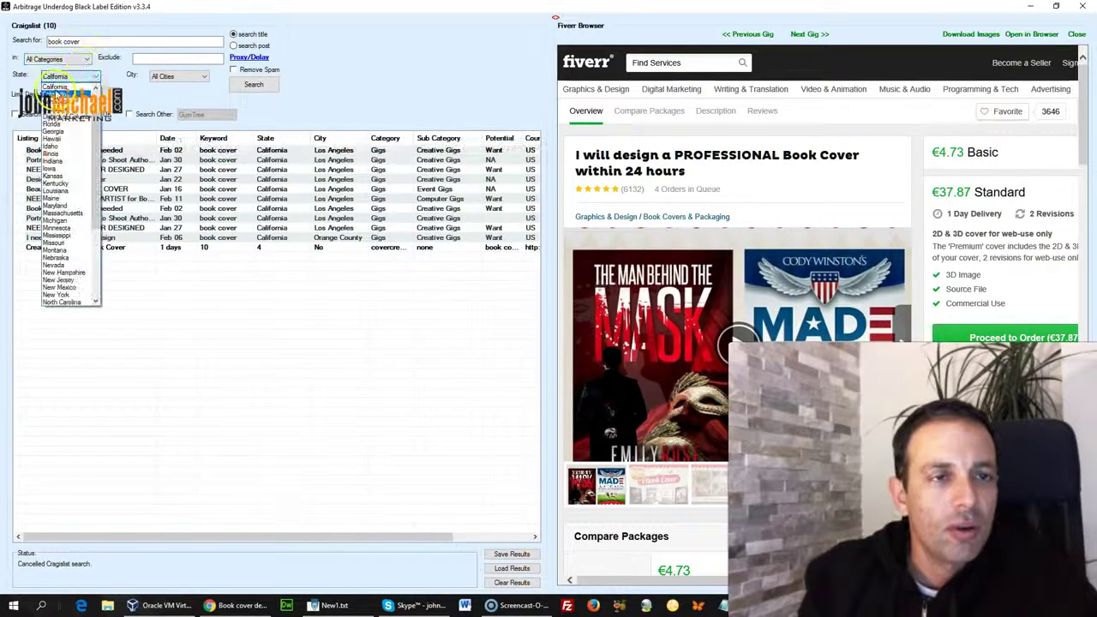
scroll(68, 111, up, 2)
click(60, 86)
click(253, 84)
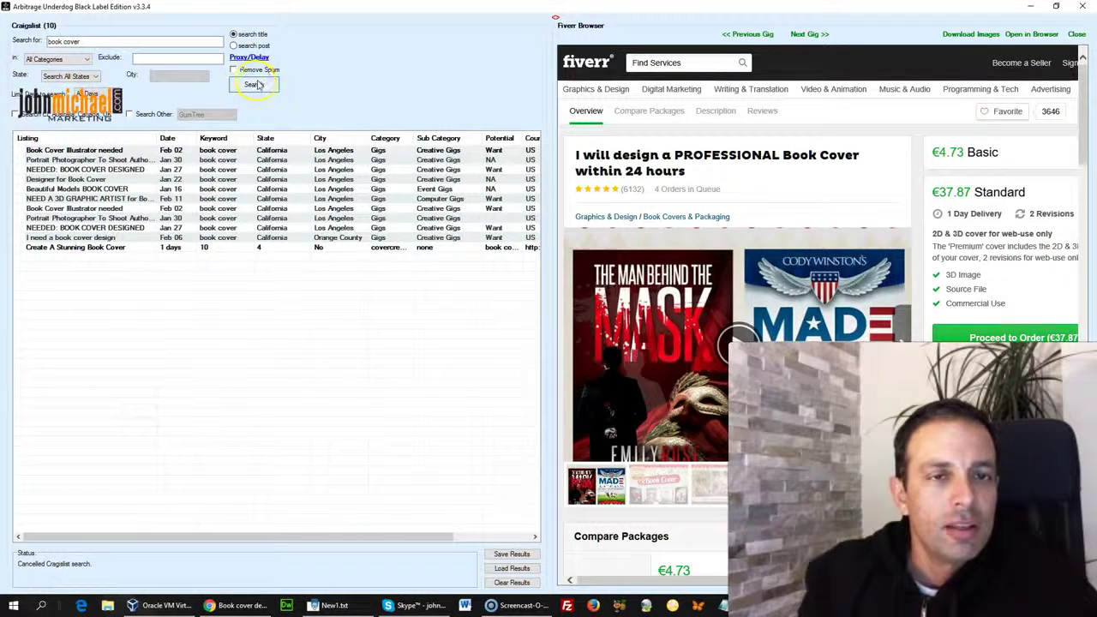
click(638, 343)
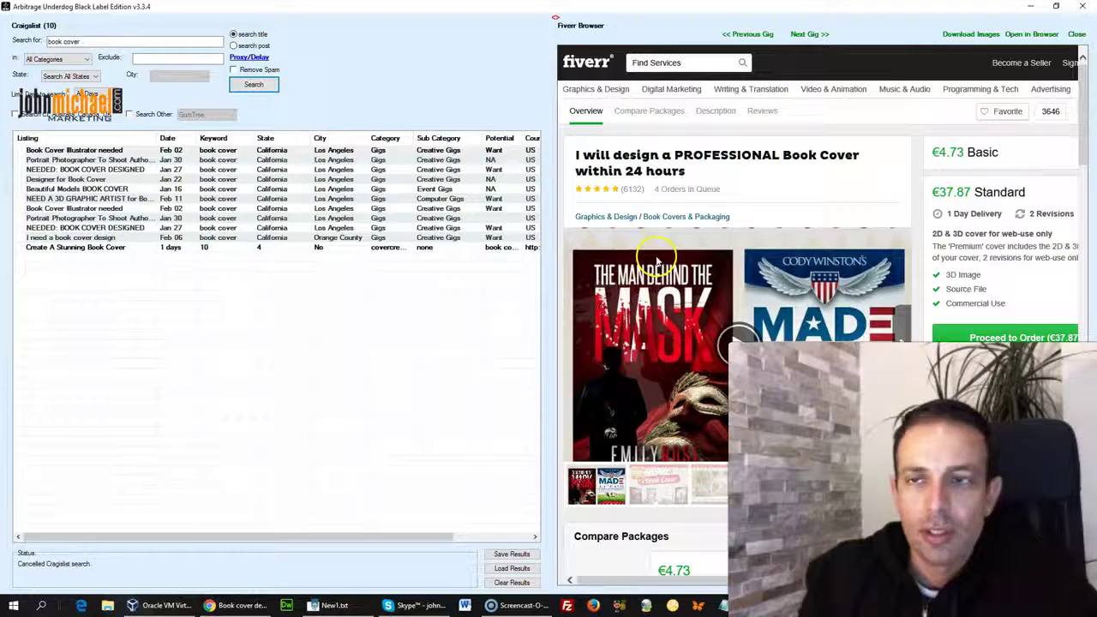
Close the Fiverr gig page, rerun the Fiverr search, and start the all-states Craigslist search
click(1077, 34)
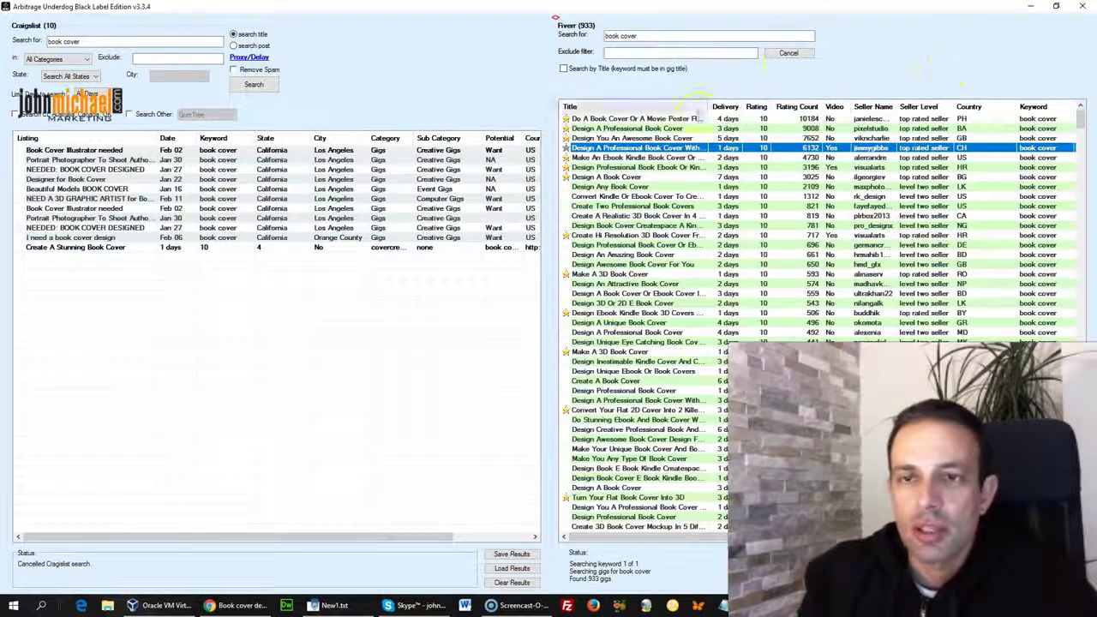
click(789, 54)
drag(48, 41, 110, 41)
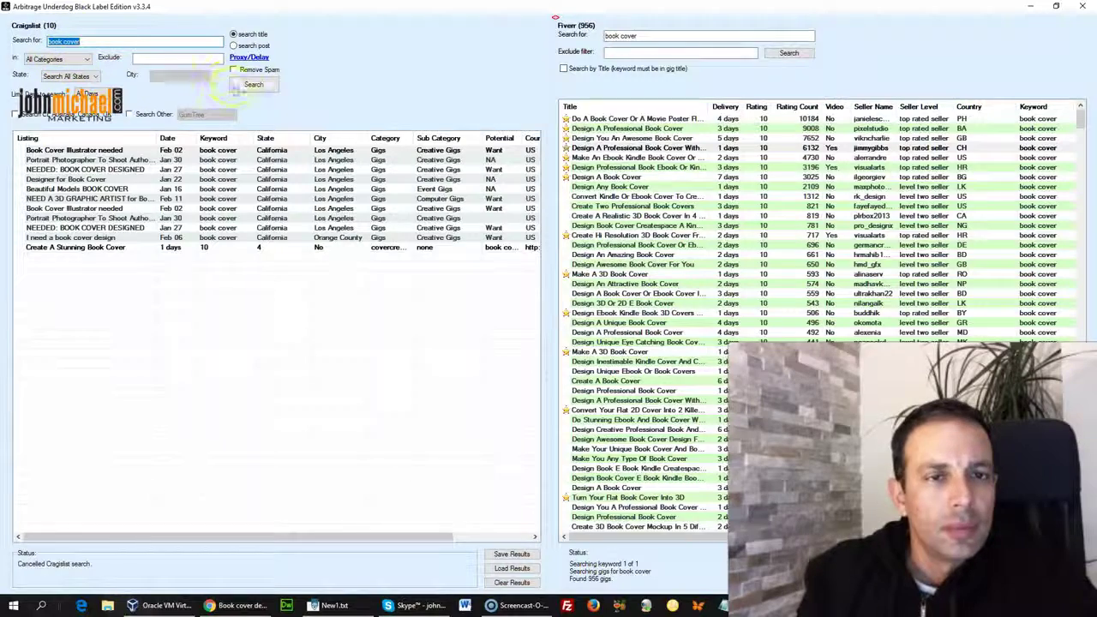
click(248, 88)
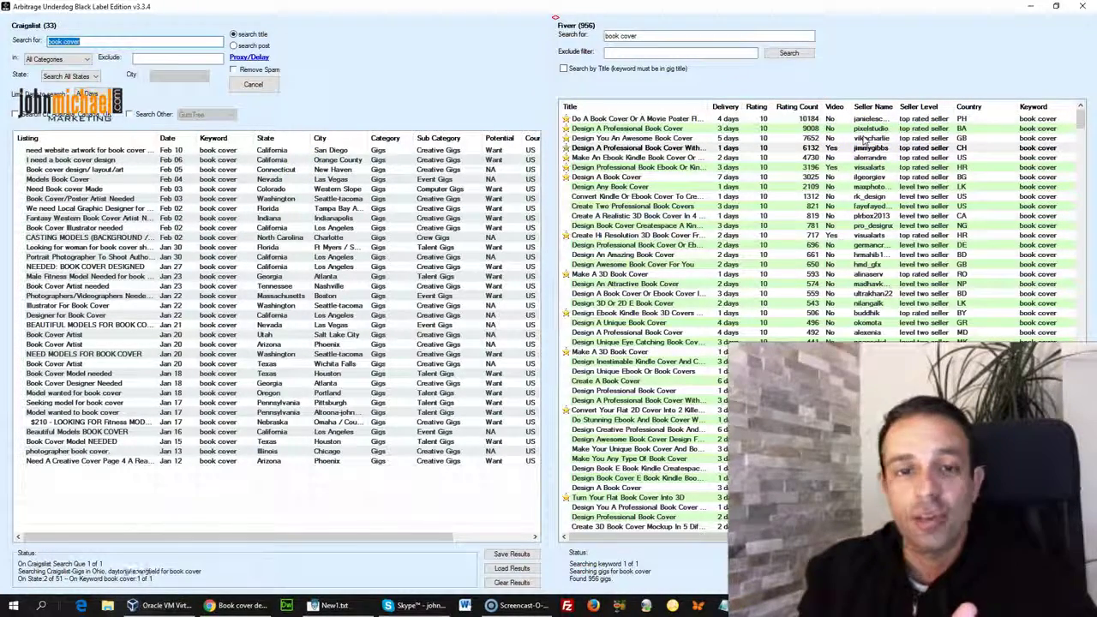
Let the all-states Craigslist search run until it lists 33 book cover requests
click(860, 135)
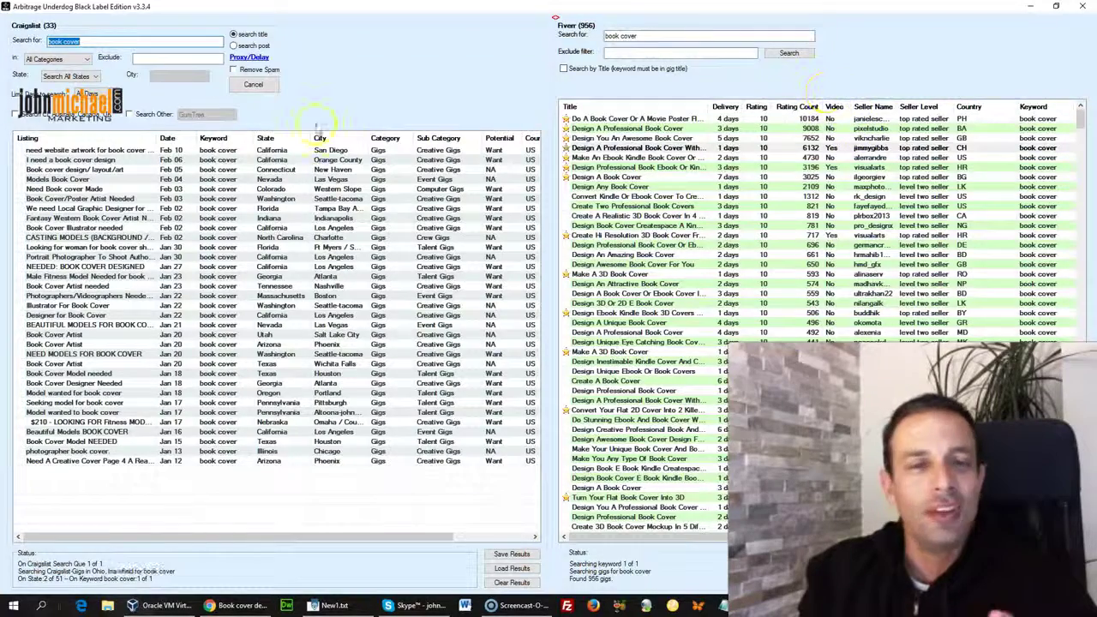